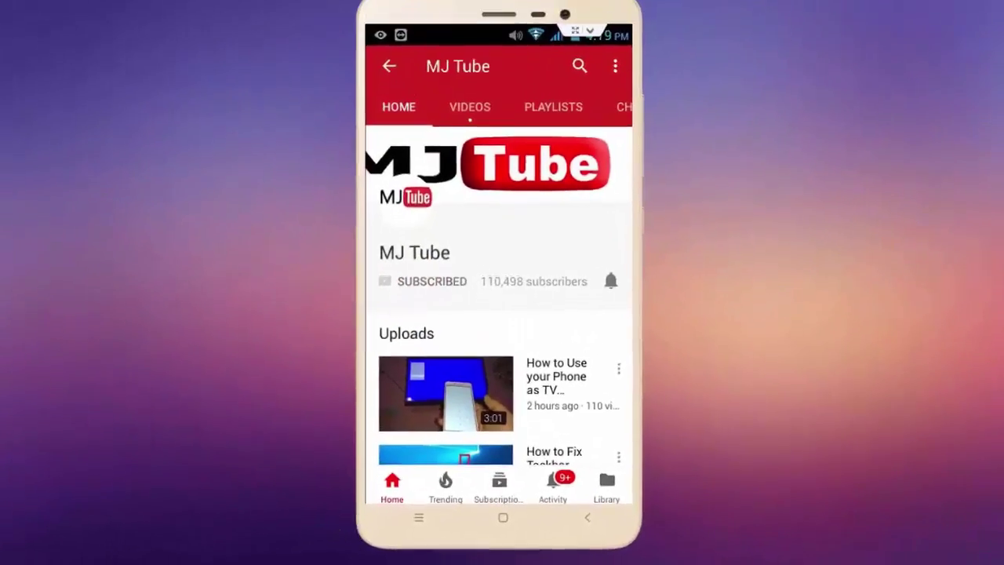
left_click(611, 281)
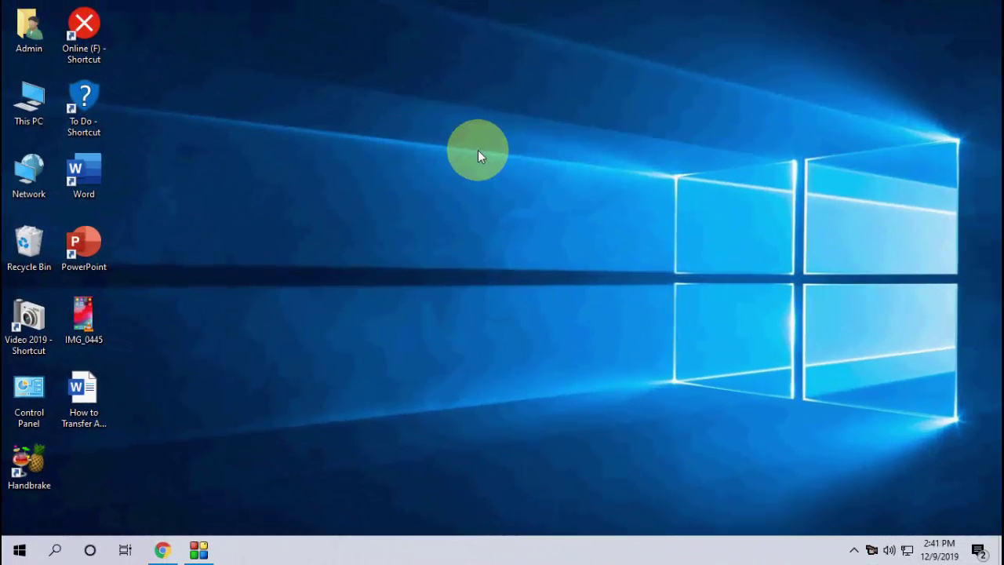
right_click(478, 151)
left_click(491, 196)
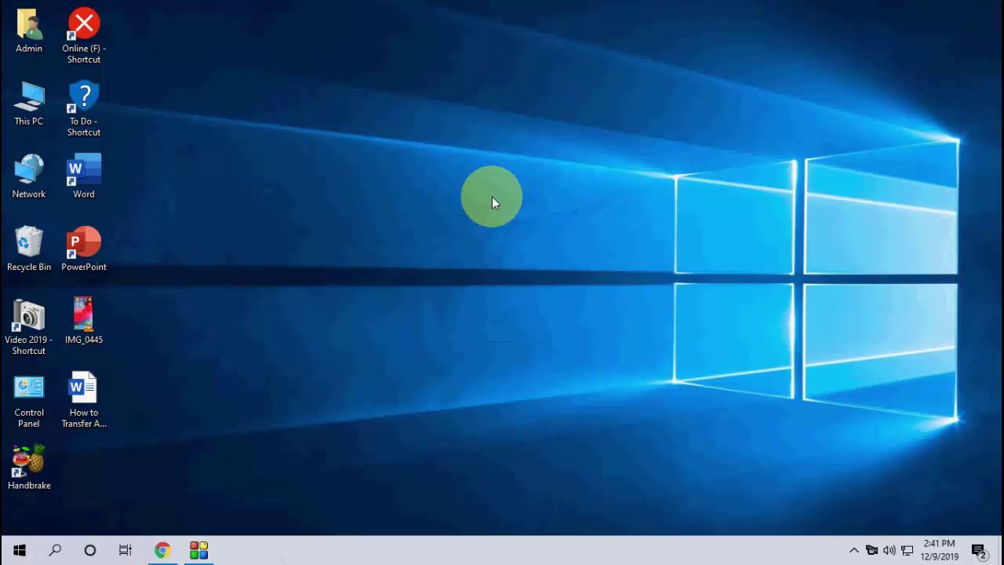
right_click(492, 196)
left_click(491, 240)
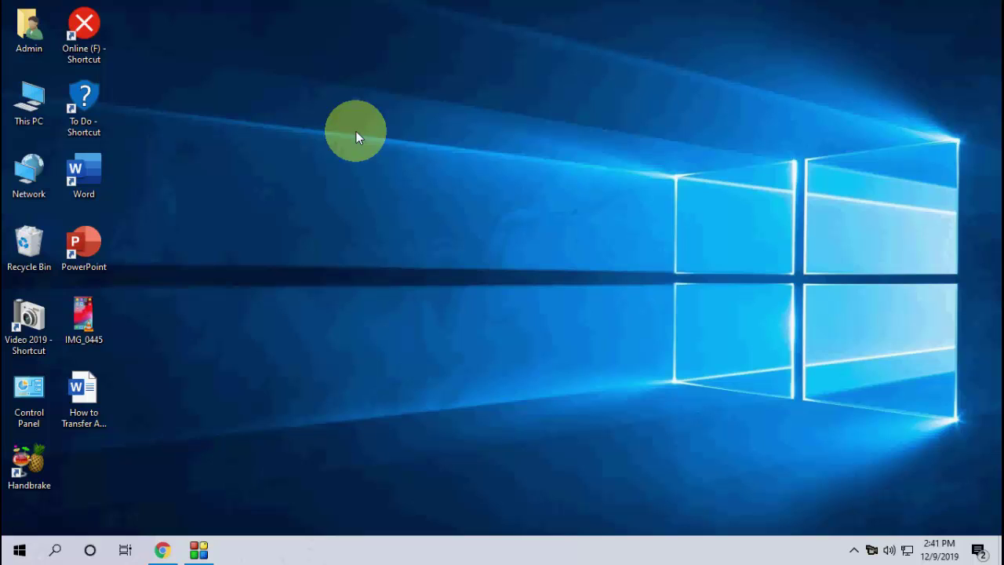
Search for Word from the desktop, launch it, and close the application error dialog
key("super")
type("word")
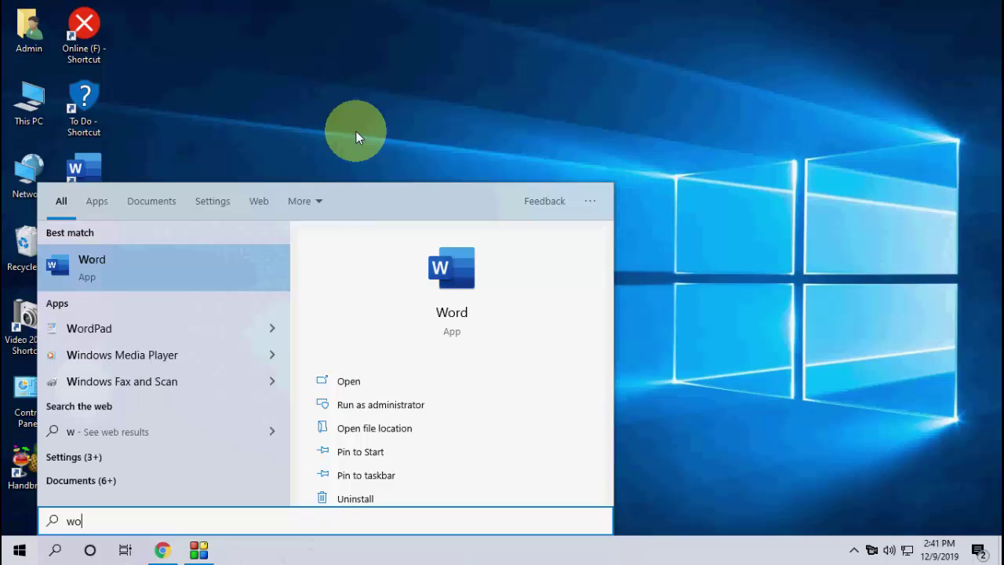
left_click(176, 265)
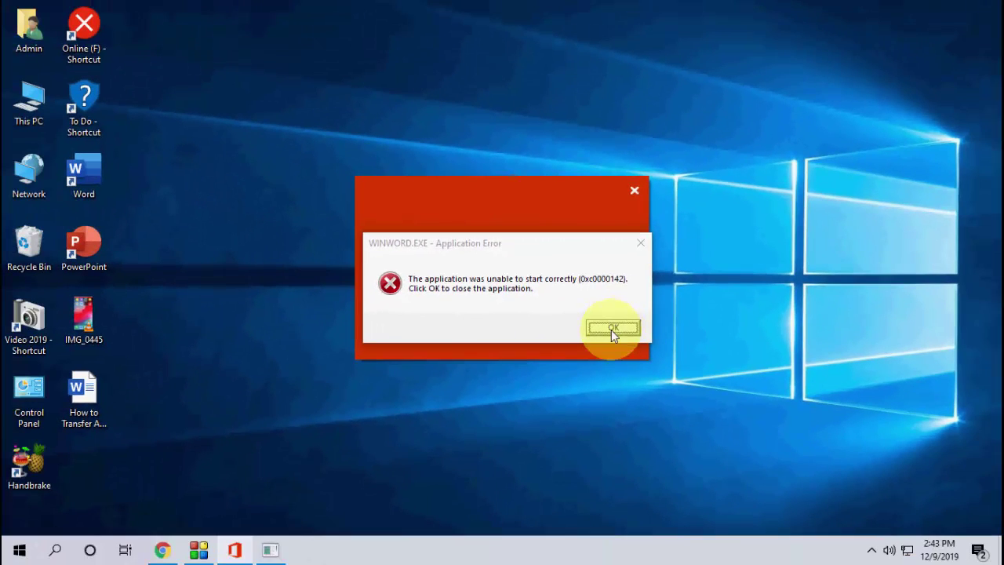
left_click(613, 329)
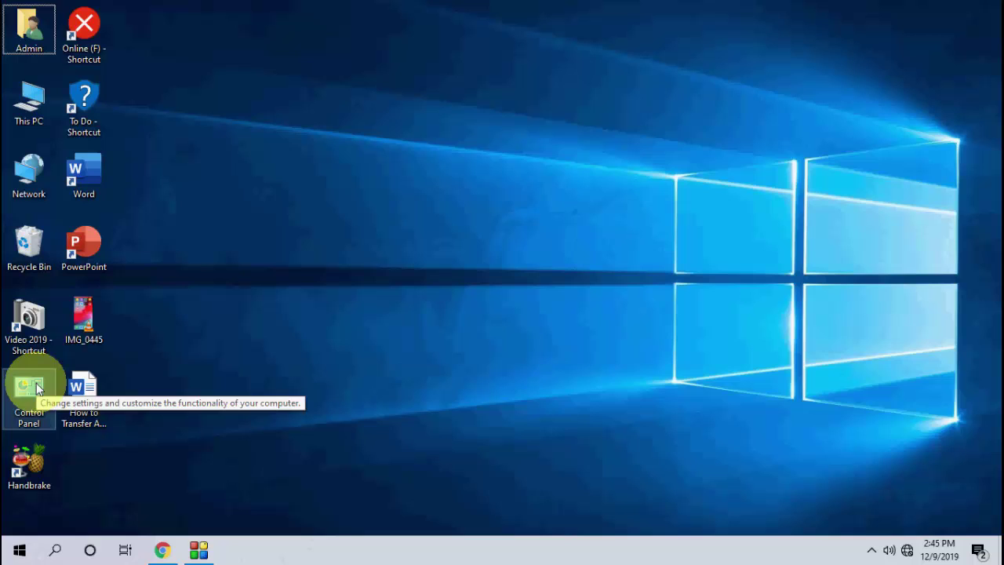
Open the Programs and Features list of installed programs in Control Panel
left_click(36, 390)
left_click(191, 331)
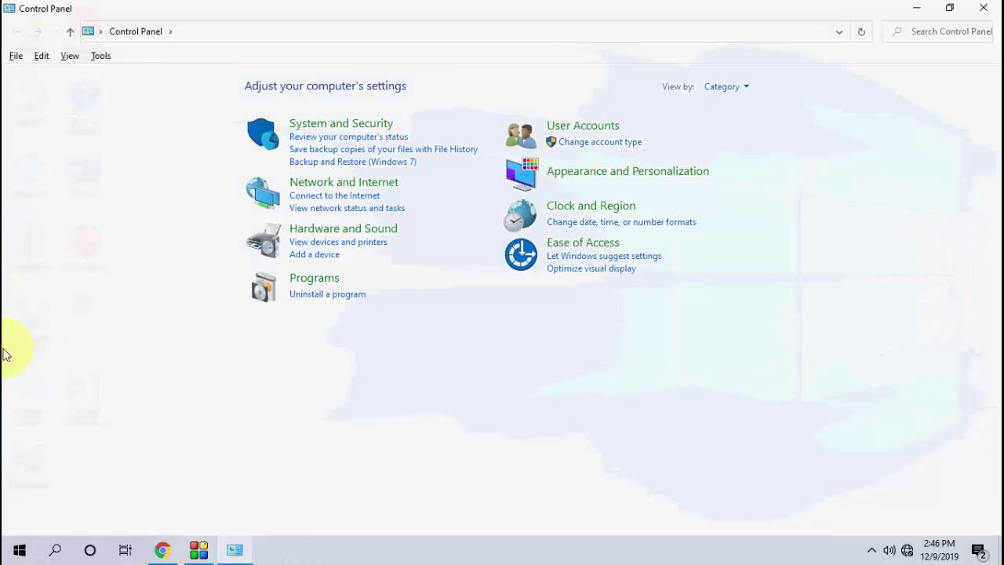
left_click(318, 280)
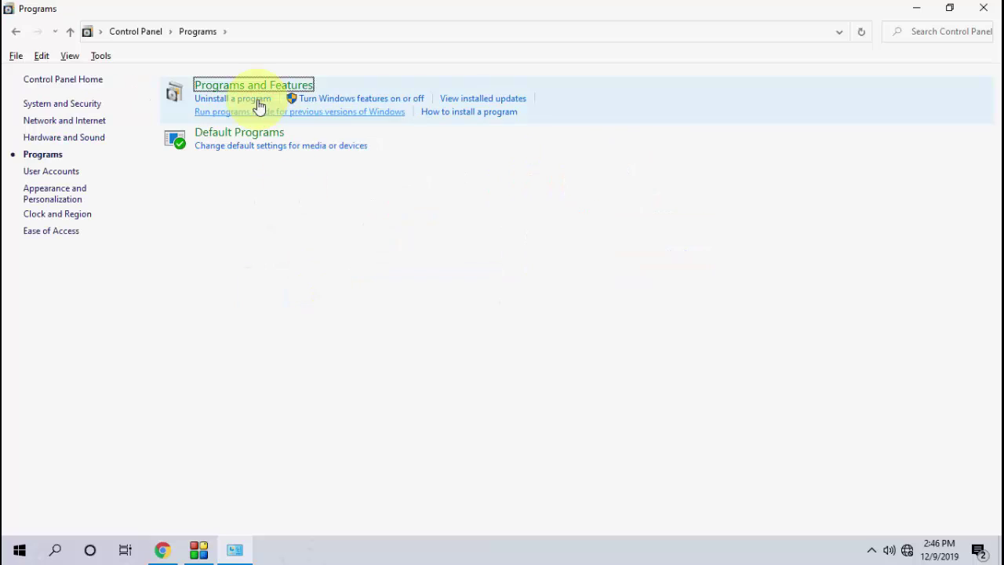
left_click(253, 87)
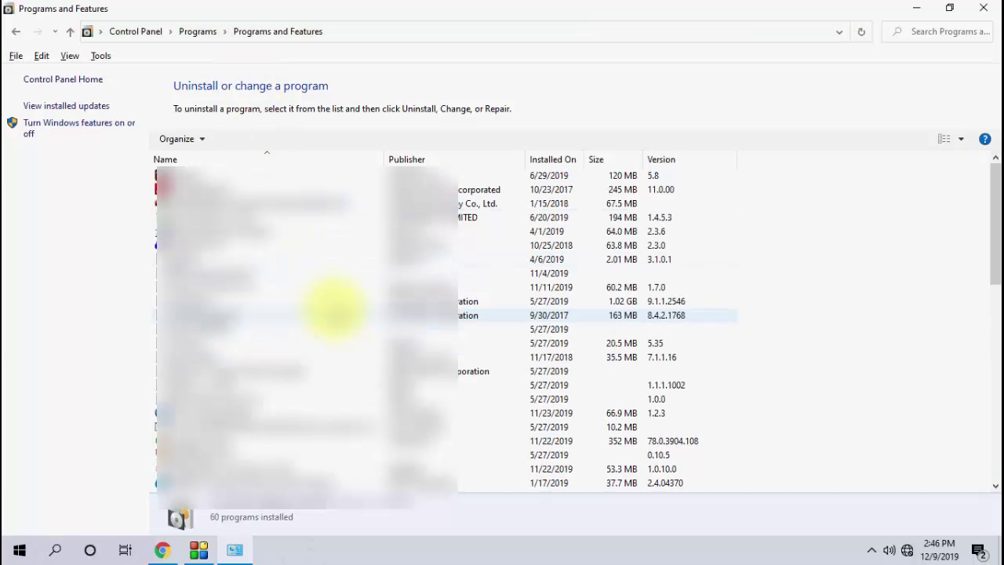
Select the Office installation with version 16.0.12228.20332 and open its repair options
scroll(336, 311, "down", 8)
left_click(263, 245)
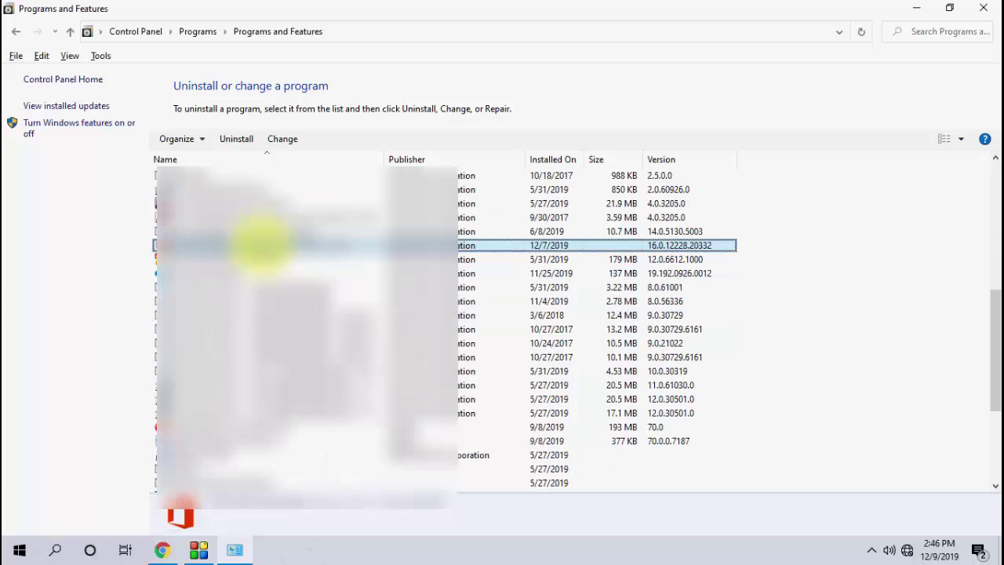
left_click(263, 258)
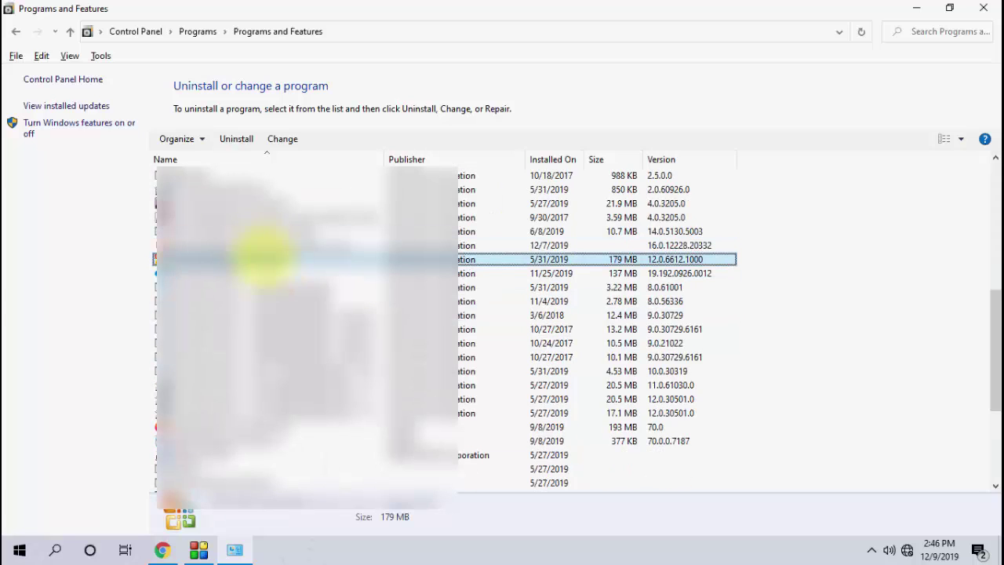
left_click(265, 245)
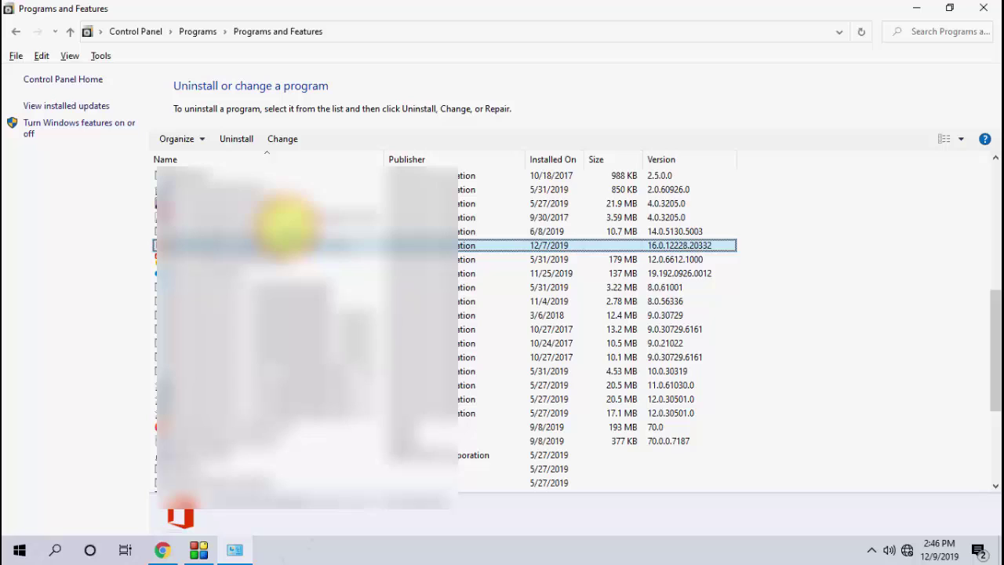
left_click(282, 139)
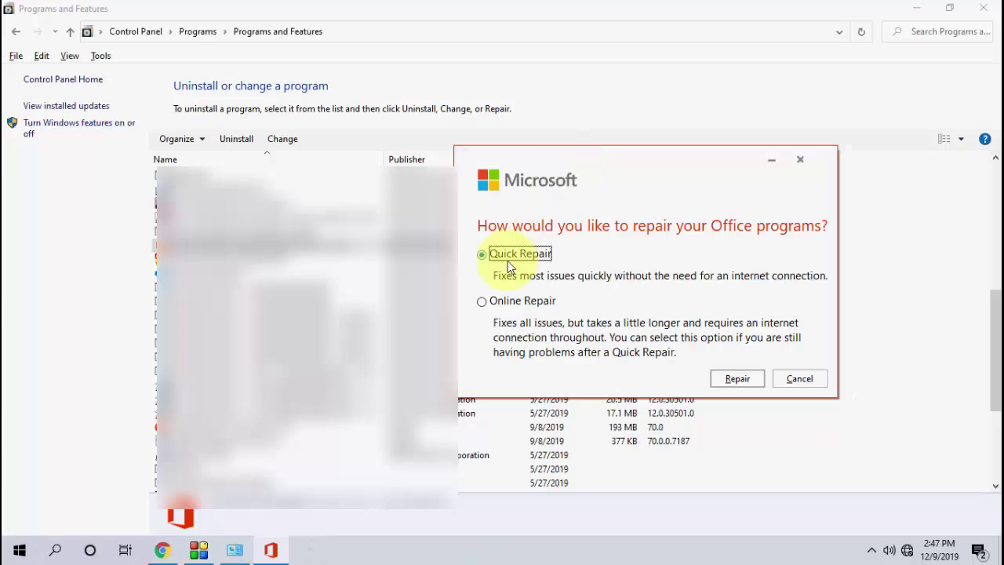
Run a Quick Repair of the Office programs, then close the repair dialog and the installed programs window
left_click(736, 379)
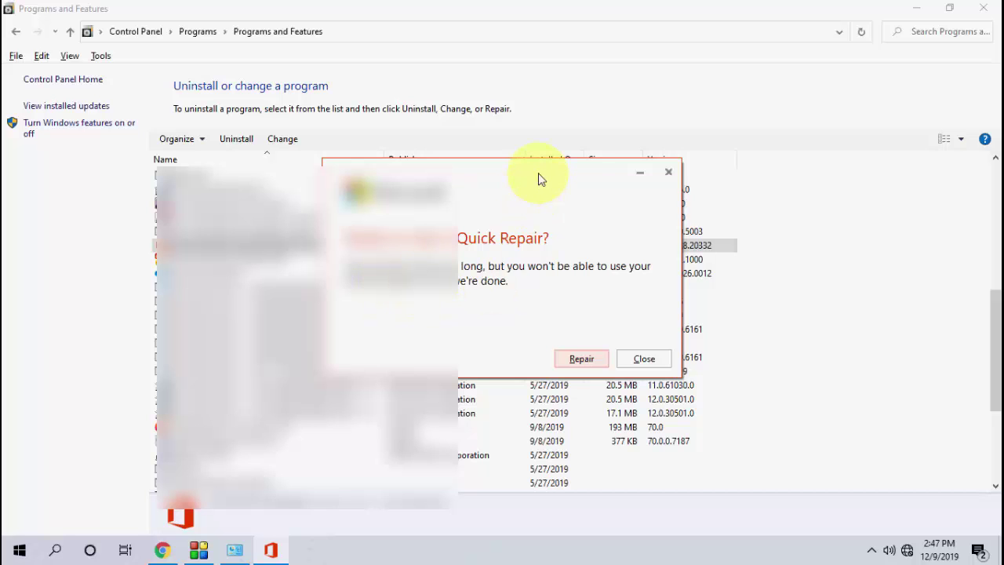
left_click_drag(542, 179, 663, 174)
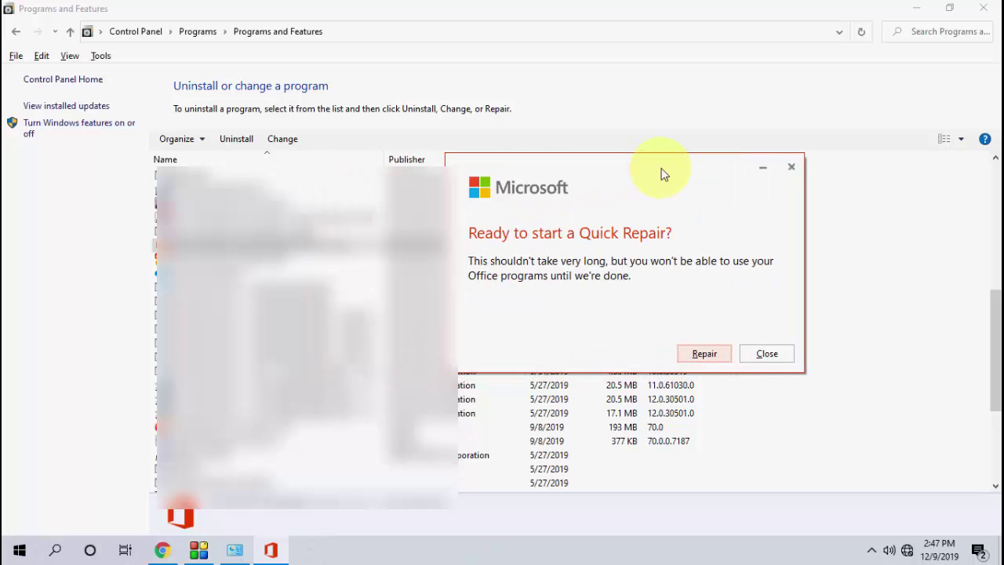
left_click(703, 354)
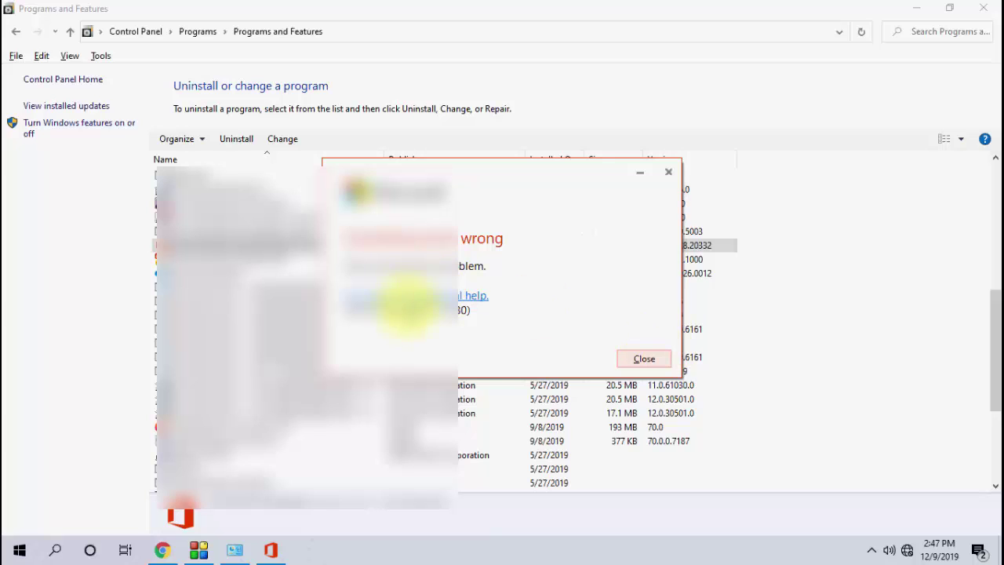
left_click(641, 359)
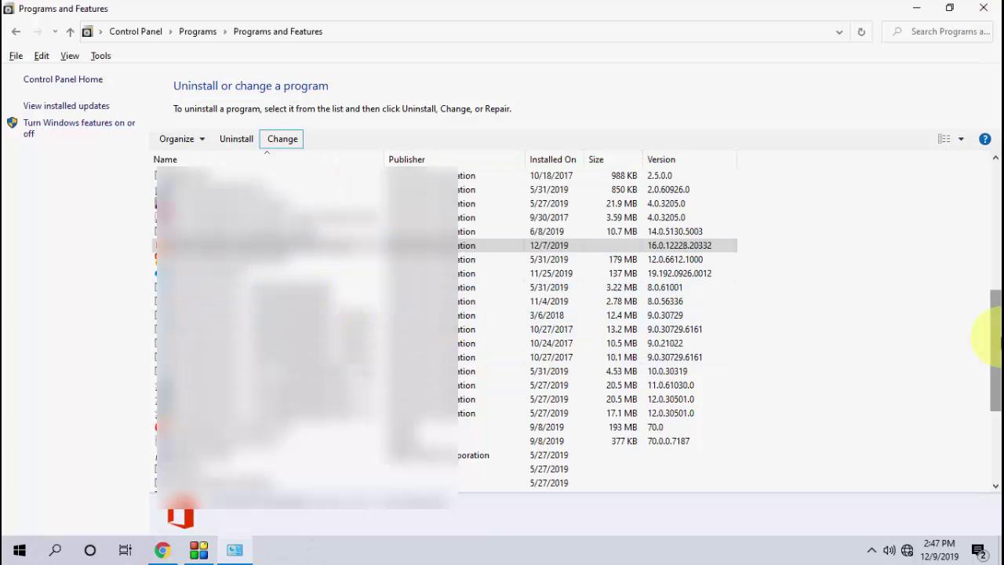
left_click(984, 9)
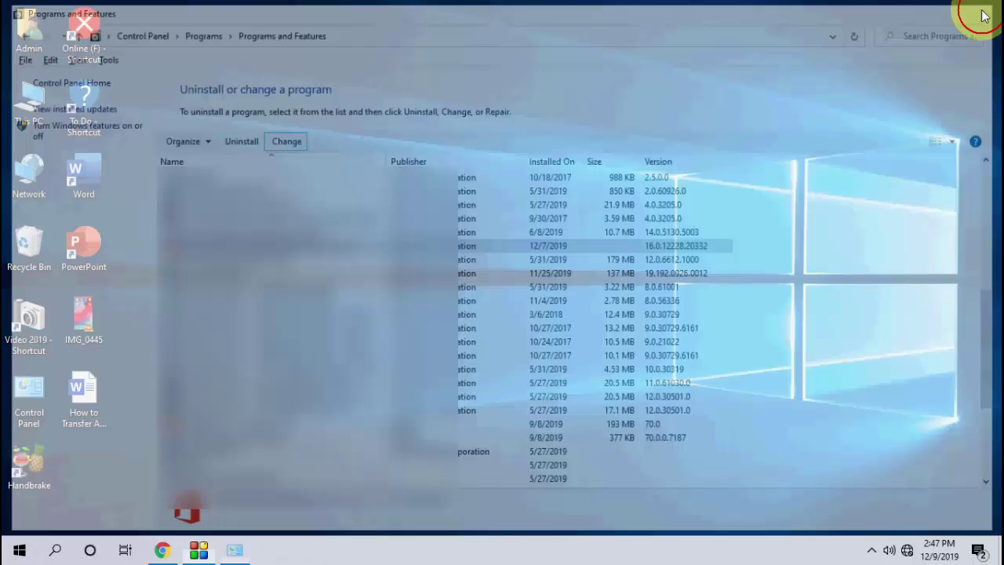
right_click(358, 198)
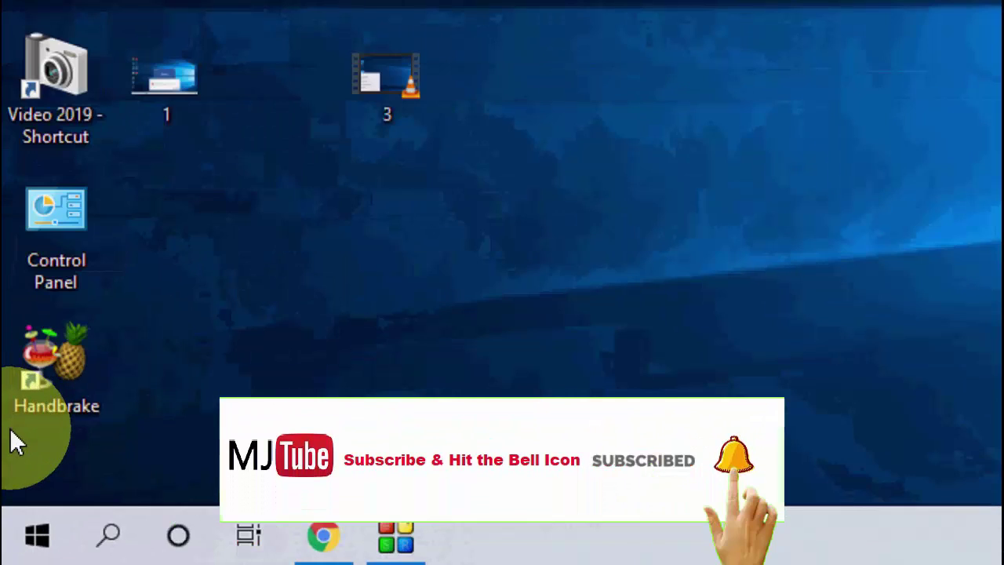
Search for System Configuration, open it, and show its list of services
key("super")
type("system config")
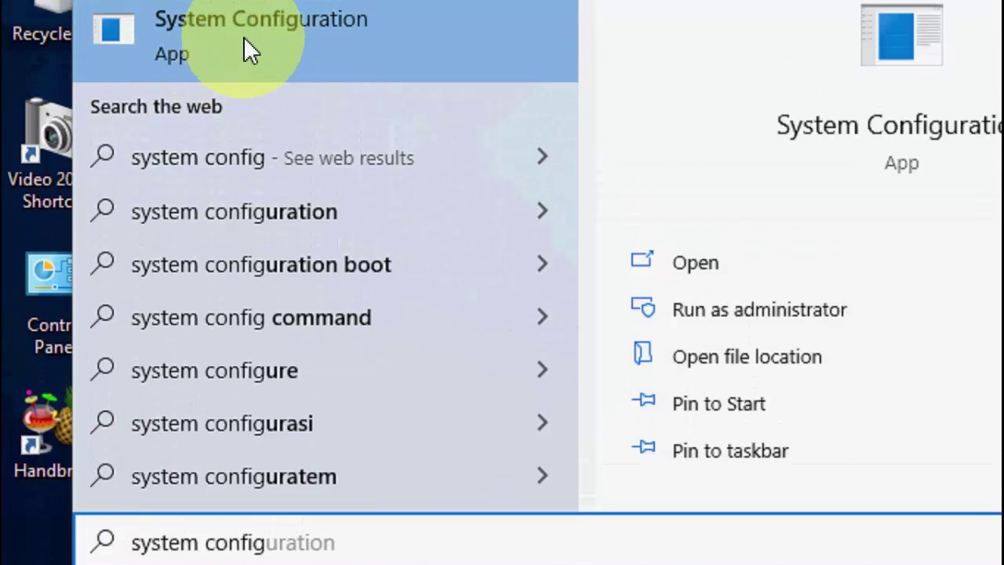
left_click(246, 84)
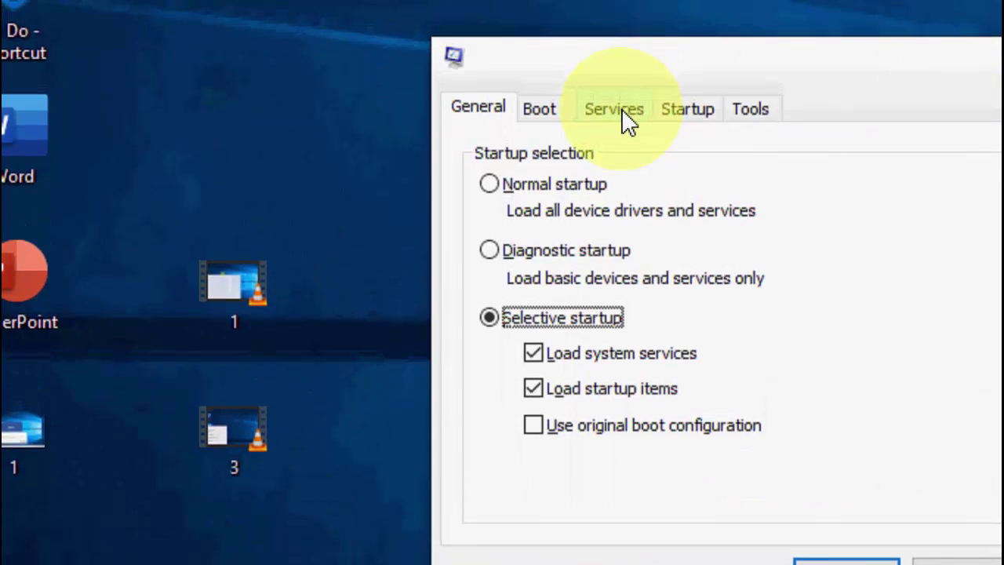
left_click(628, 48)
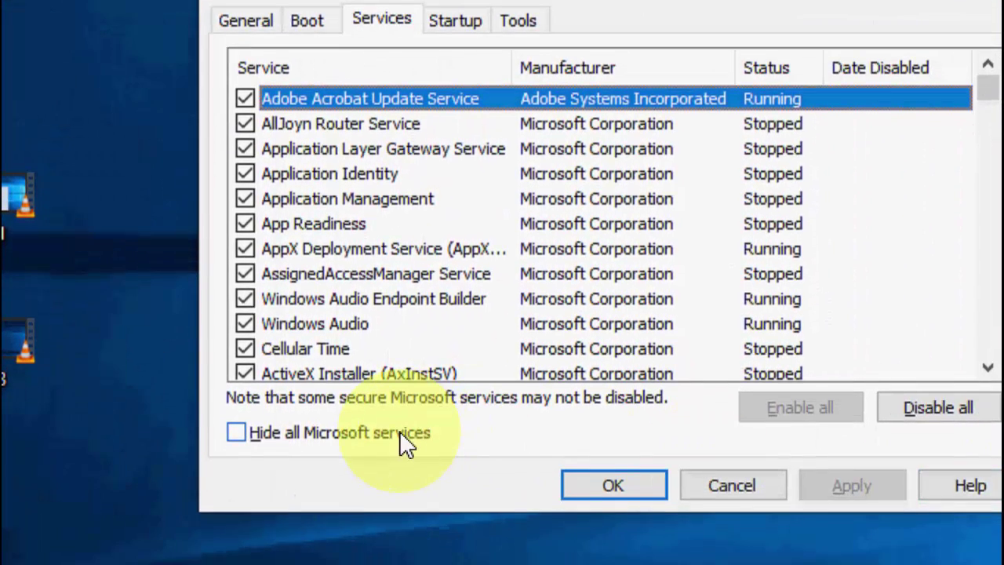
Hide all Microsoft services, disable all the remaining services, and apply the changes without restarting the computer
left_click(401, 444)
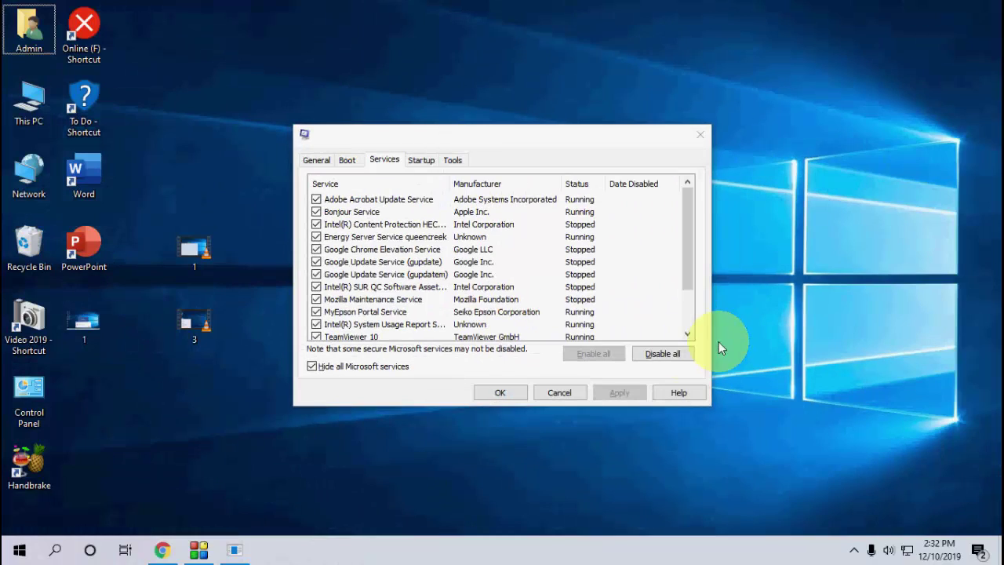
left_click(669, 357)
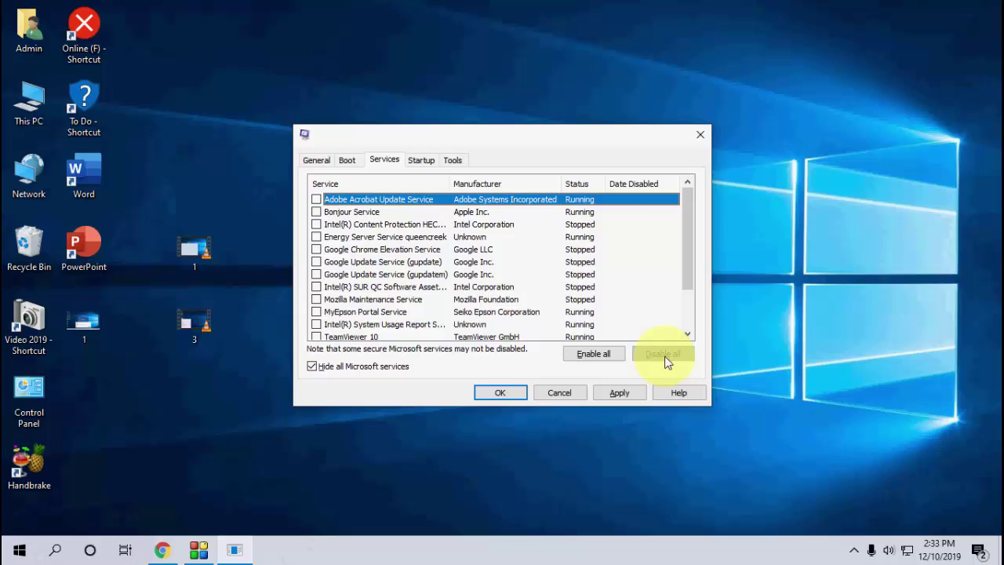
left_click(620, 397)
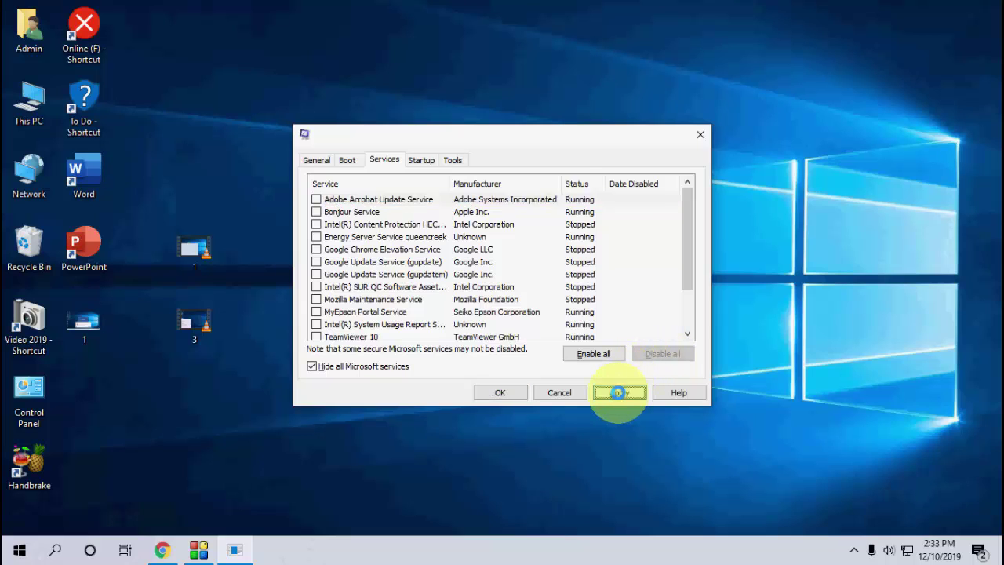
left_click(509, 395)
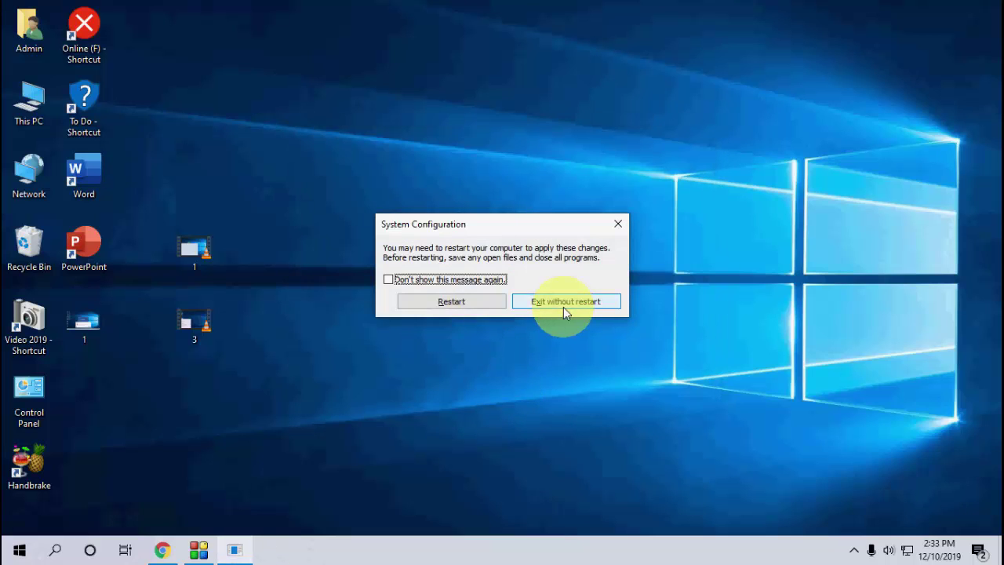
left_click(619, 227)
right_click(453, 210)
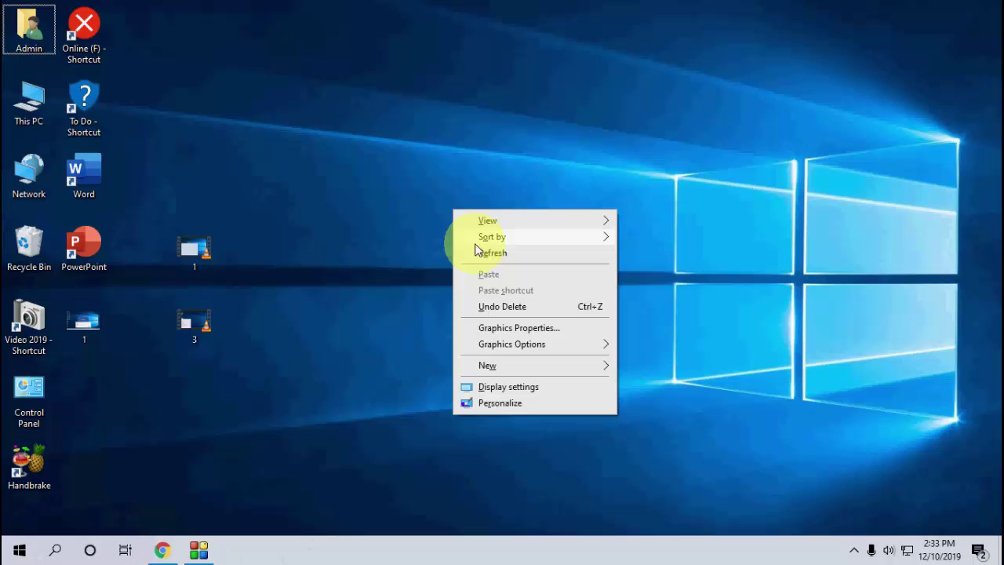
left_click(477, 252)
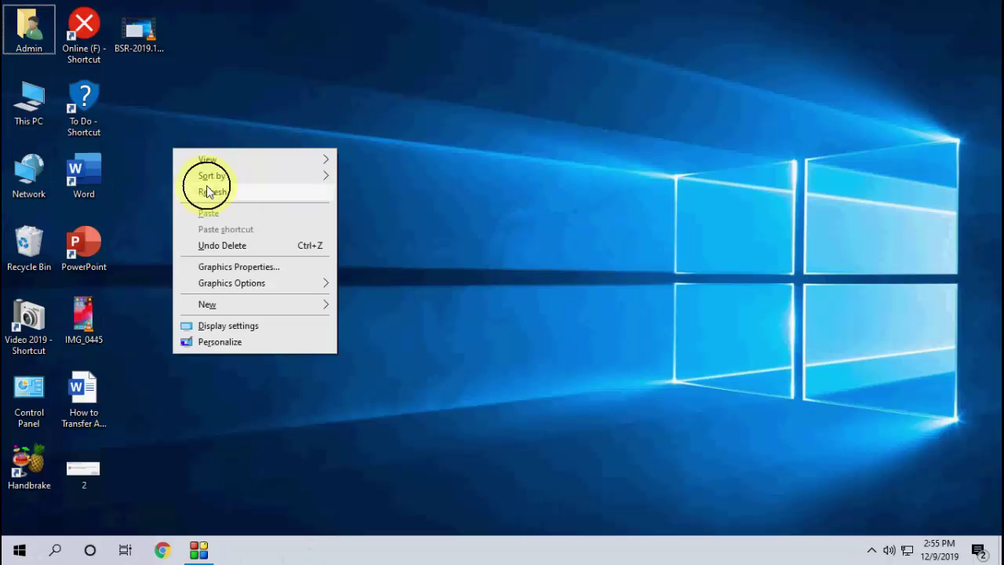
left_click(207, 186)
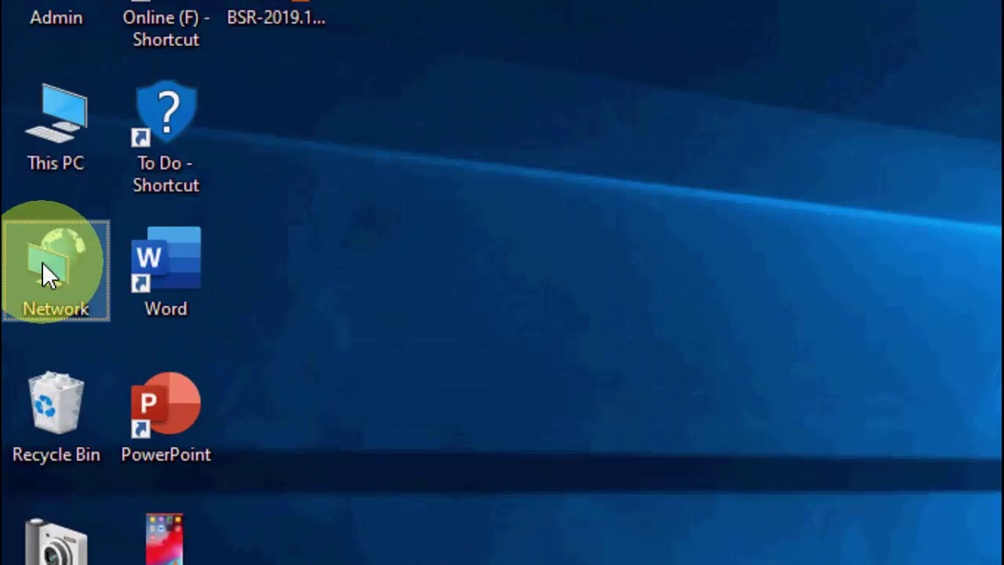
Open the adapter settings from the Network properties and disable the Ethernet adapter
right_click(22, 173)
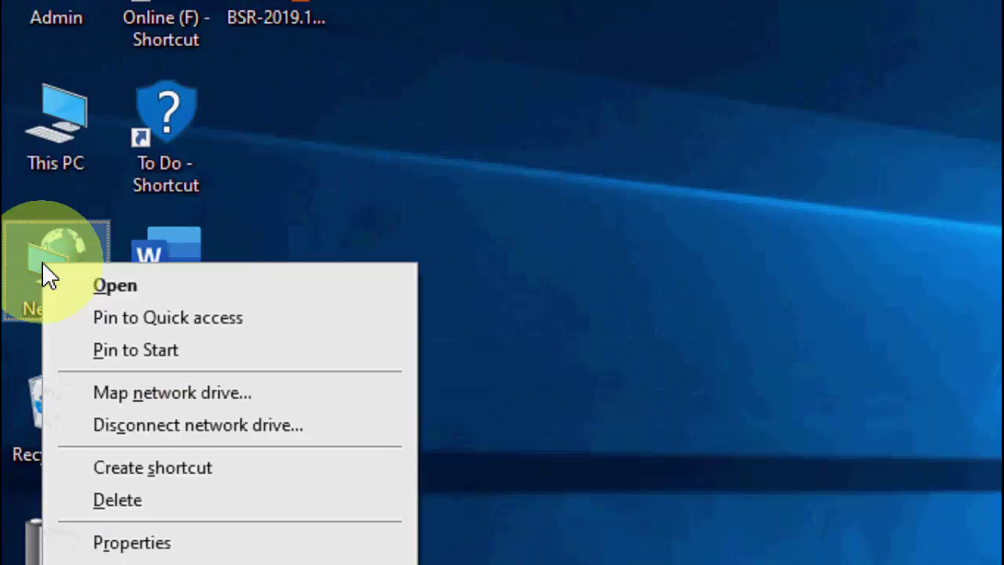
right_click(75, 238)
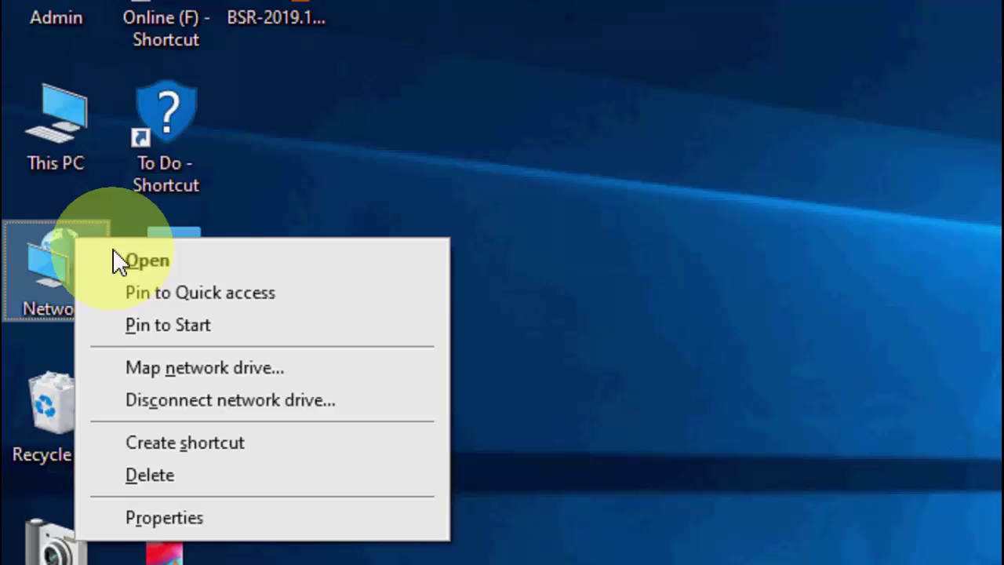
left_click(287, 518)
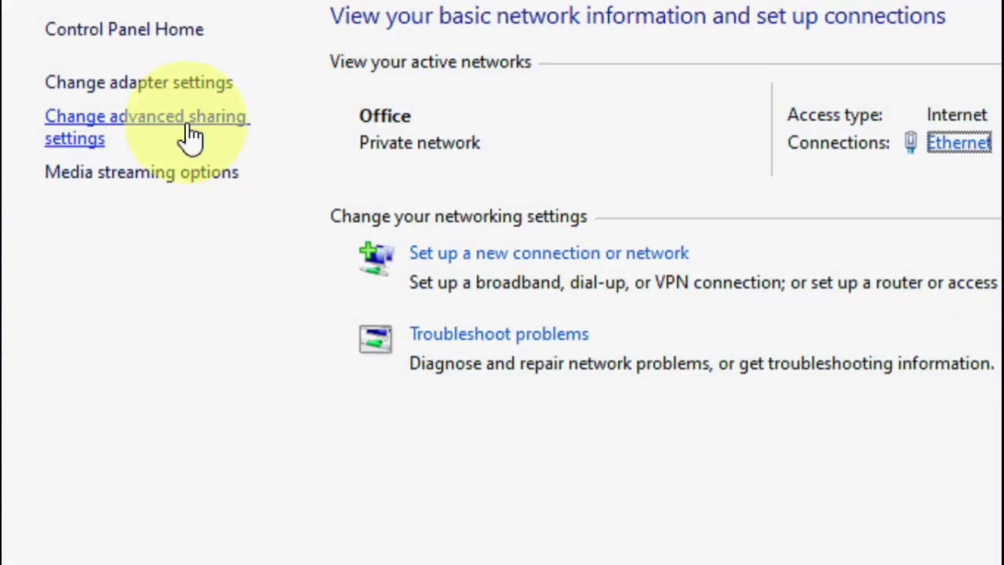
left_click(149, 83)
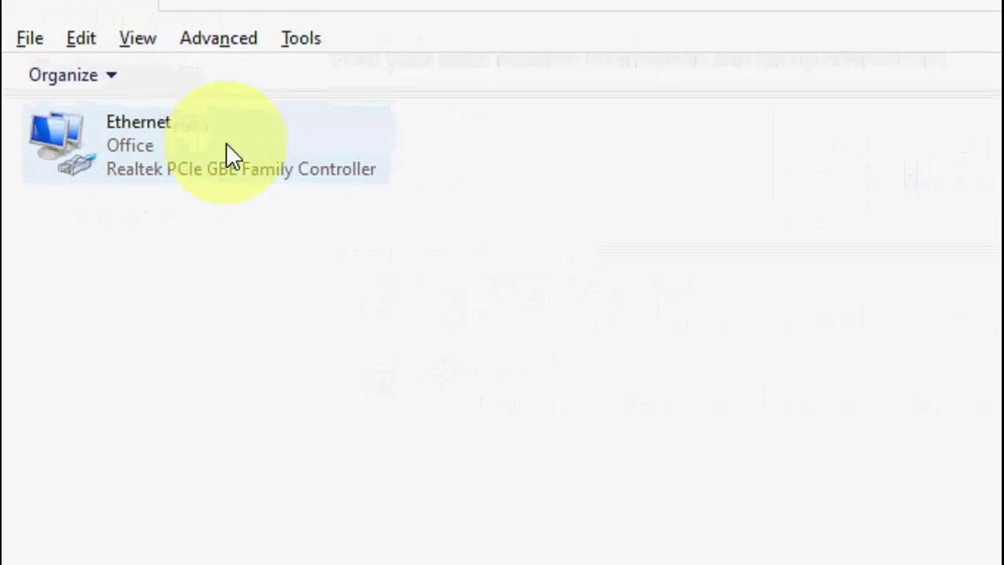
right_click(193, 159)
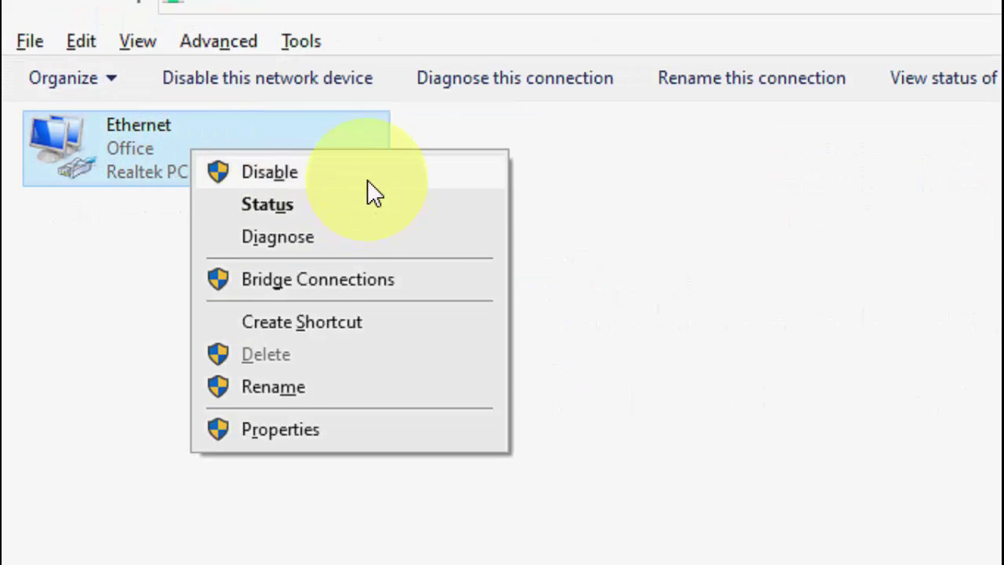
left_click(390, 182)
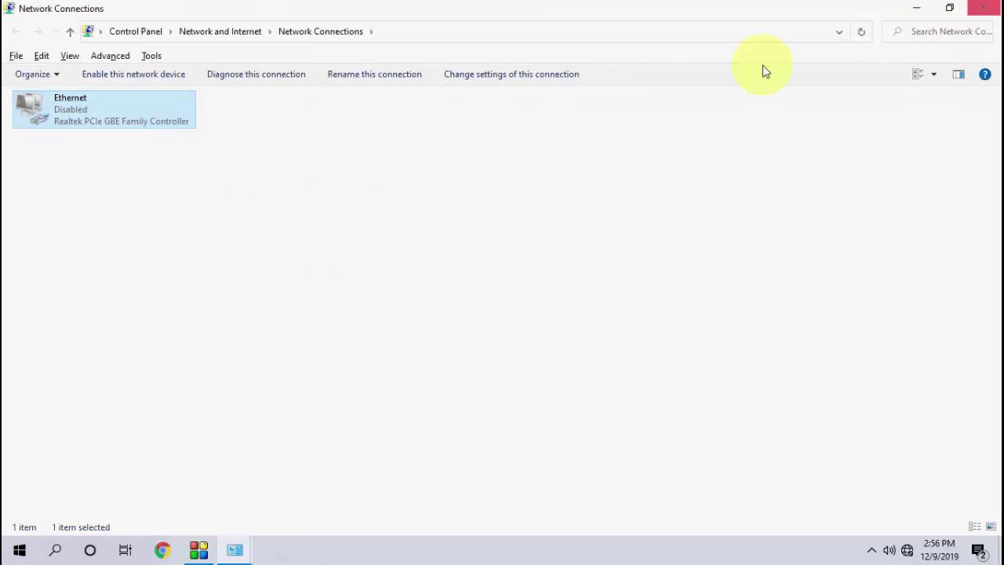
Close the open network windows and refresh the desktop
left_click(985, 8)
left_click(986, 8)
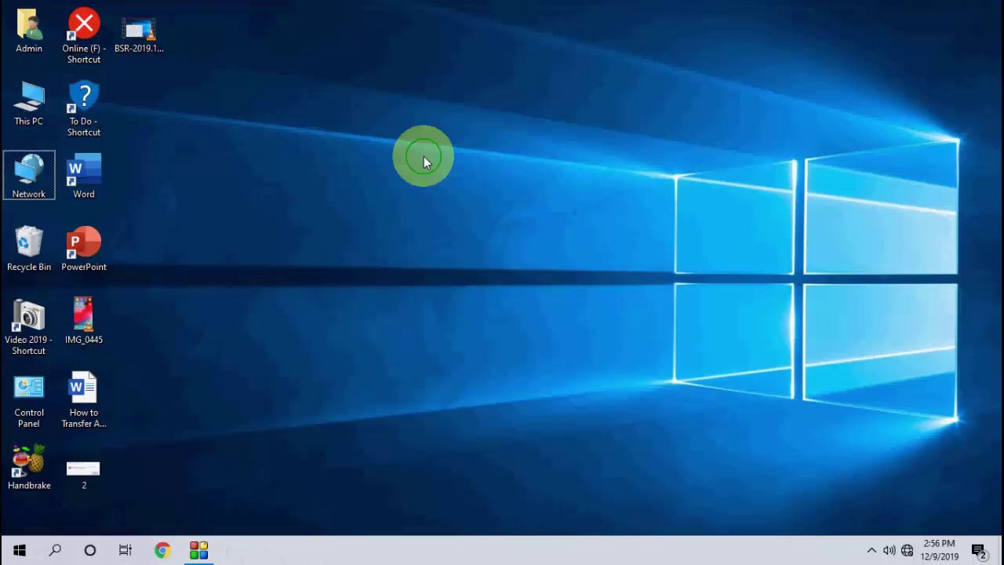
right_click(426, 159)
left_click(440, 196)
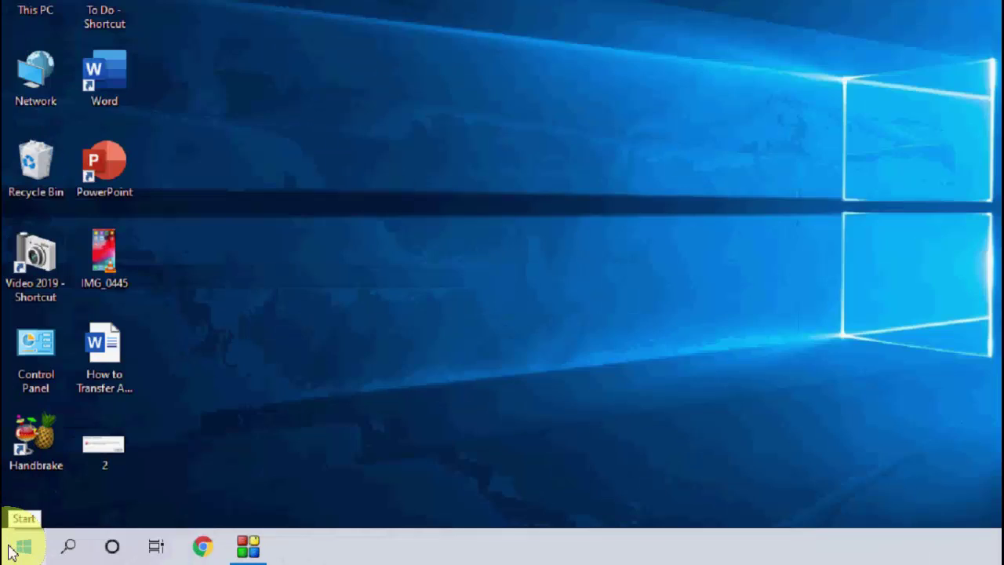
Show the computer's power options without restarting, and refresh the desktop
left_click(12, 550)
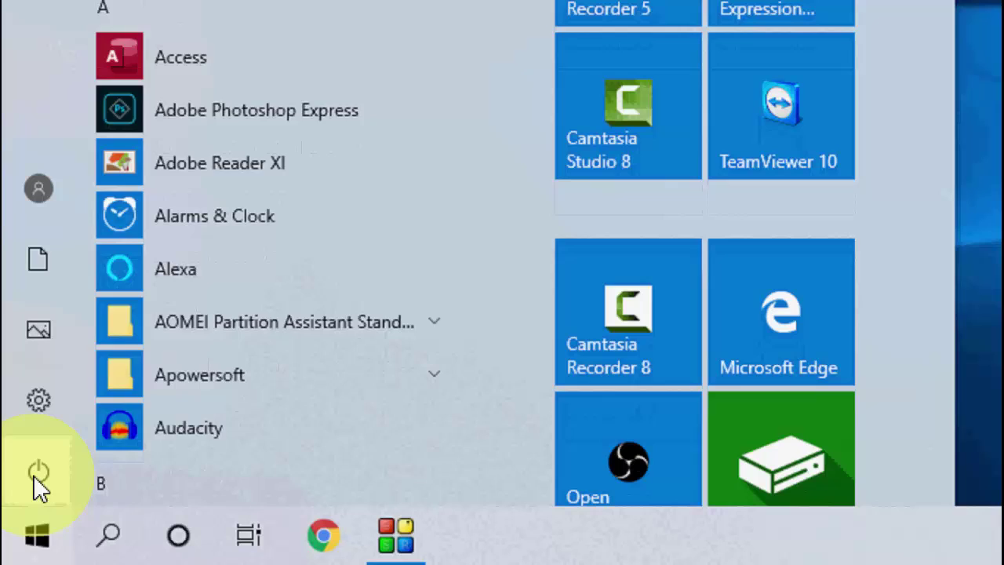
left_click(34, 474)
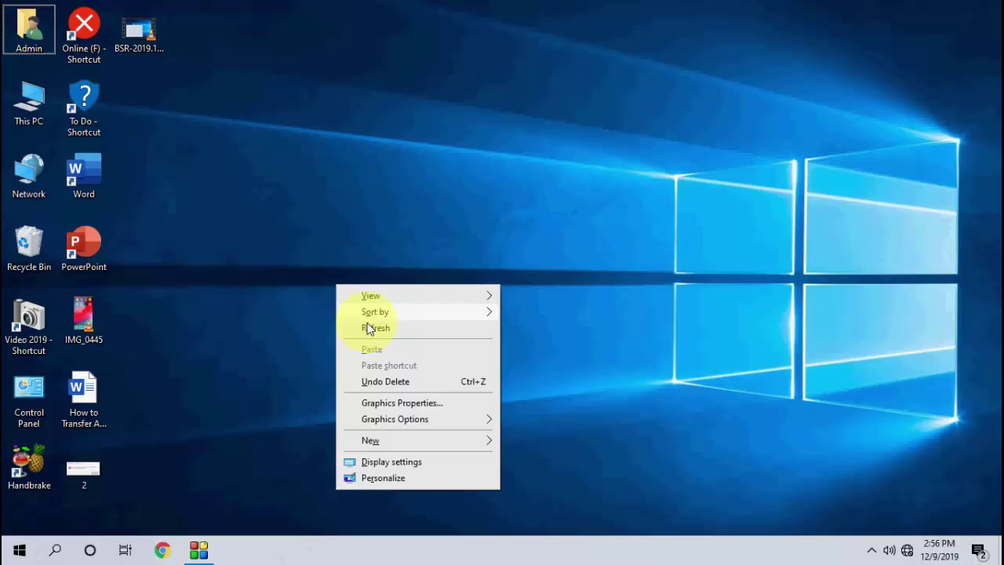
left_click(370, 328)
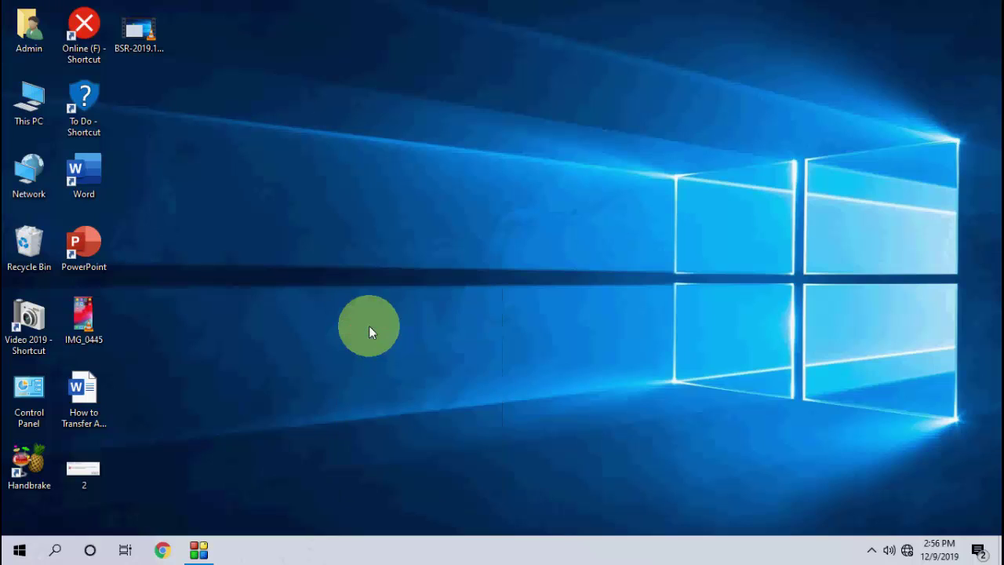
Launch Word, create a blank document, and enter the test text "Sdfsdfd"
double_click(92, 182)
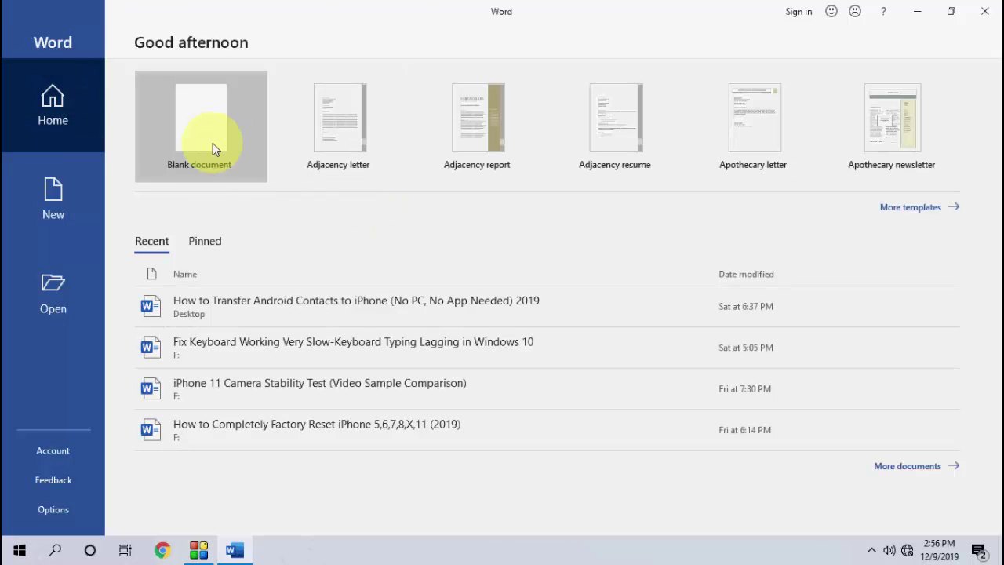
left_click(213, 146)
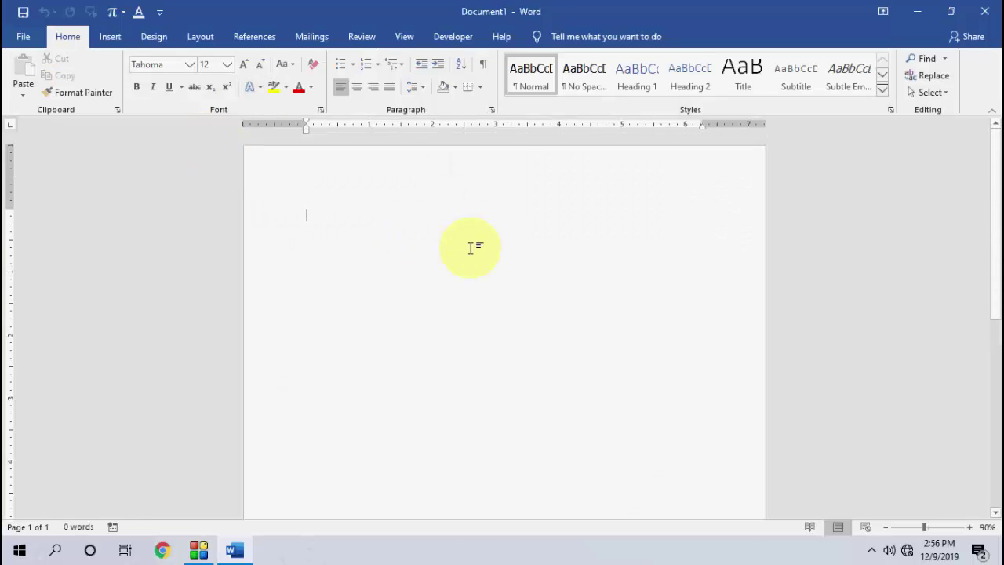
type("sdfd")
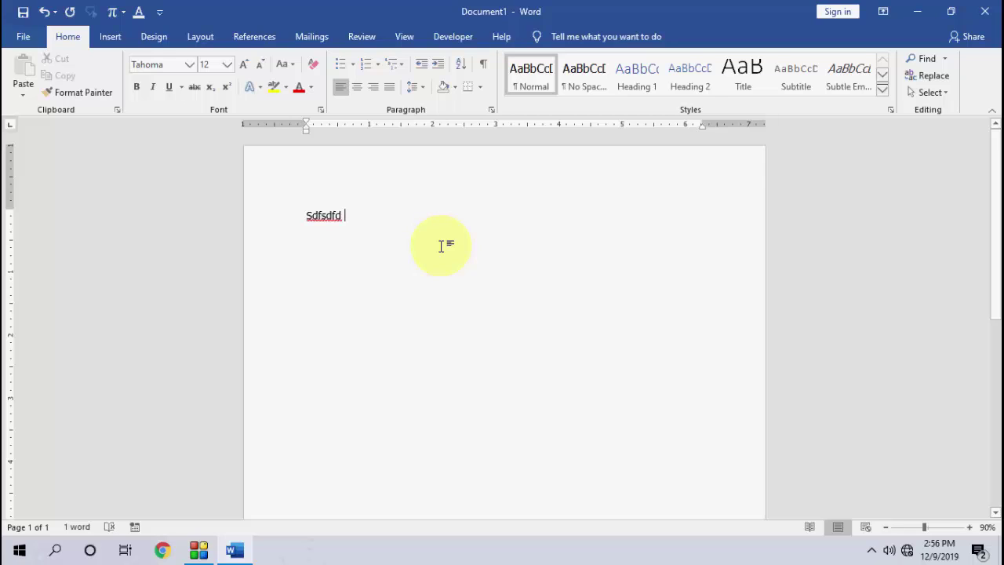
Delete the test text from the blank document
key("BackSpace")
key("BackSpace")
key("BackSpace")
key("BackSpace")
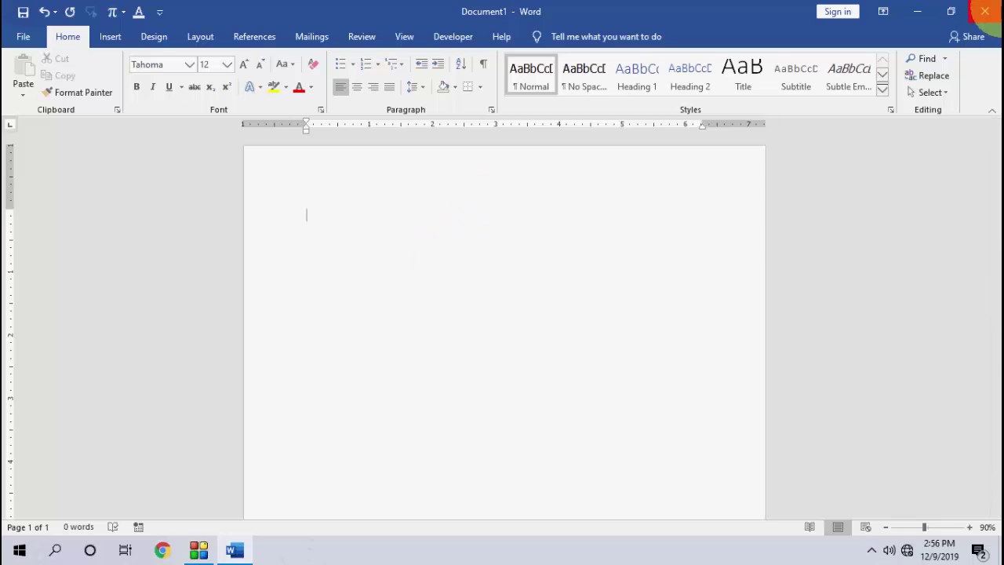
Close Word without saving the document, and refresh the desktop
left_click(987, 12)
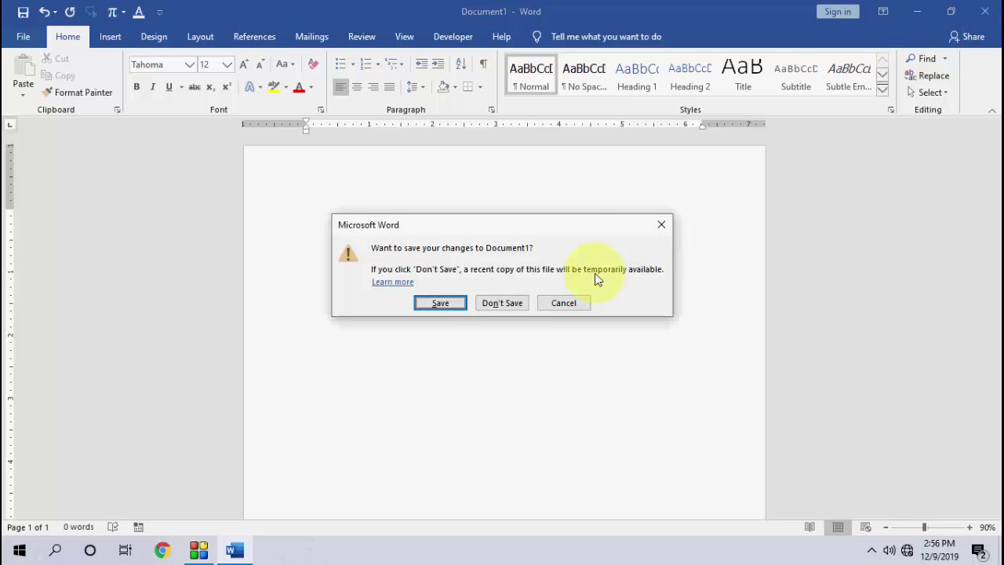
left_click(514, 302)
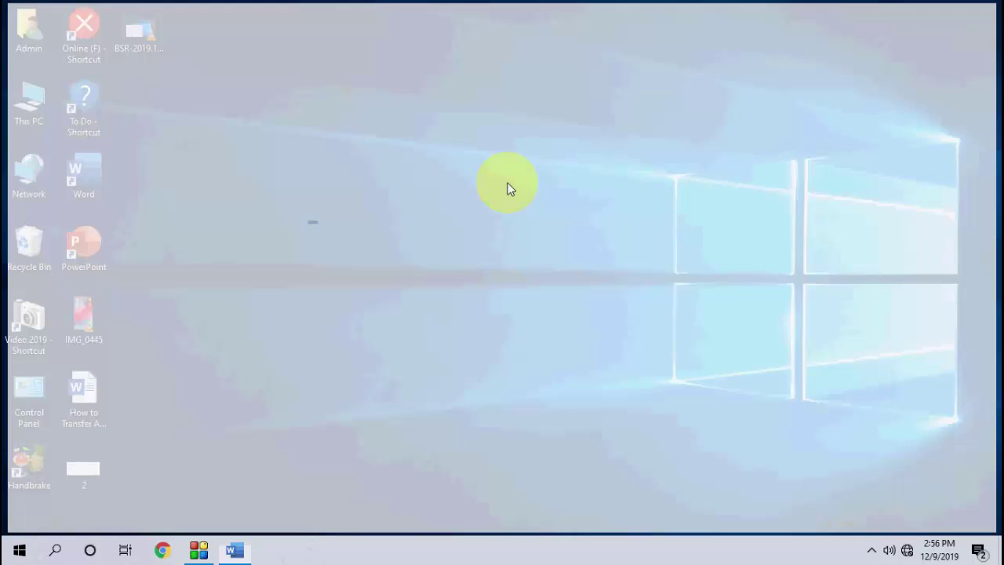
right_click(510, 187)
left_click(537, 231)
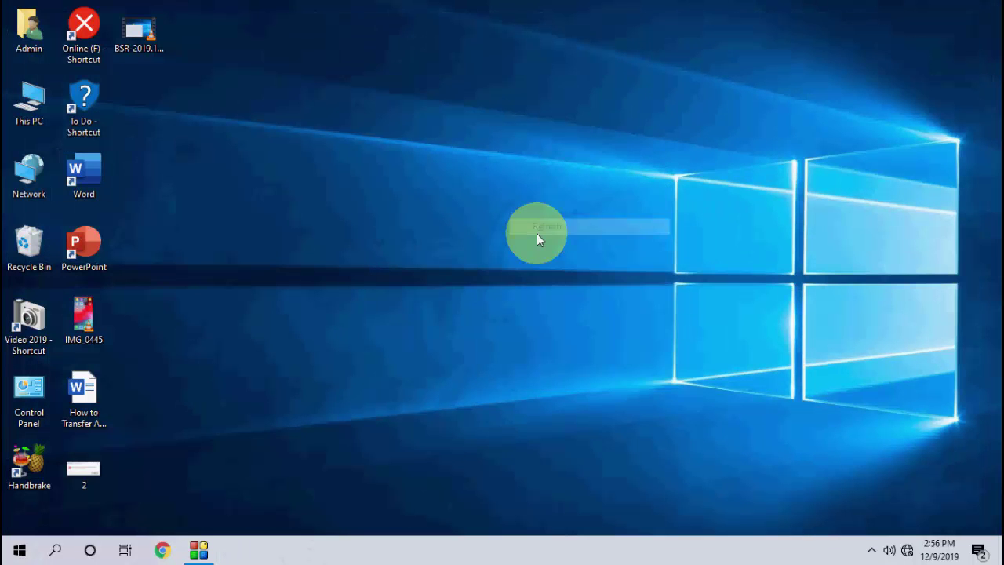